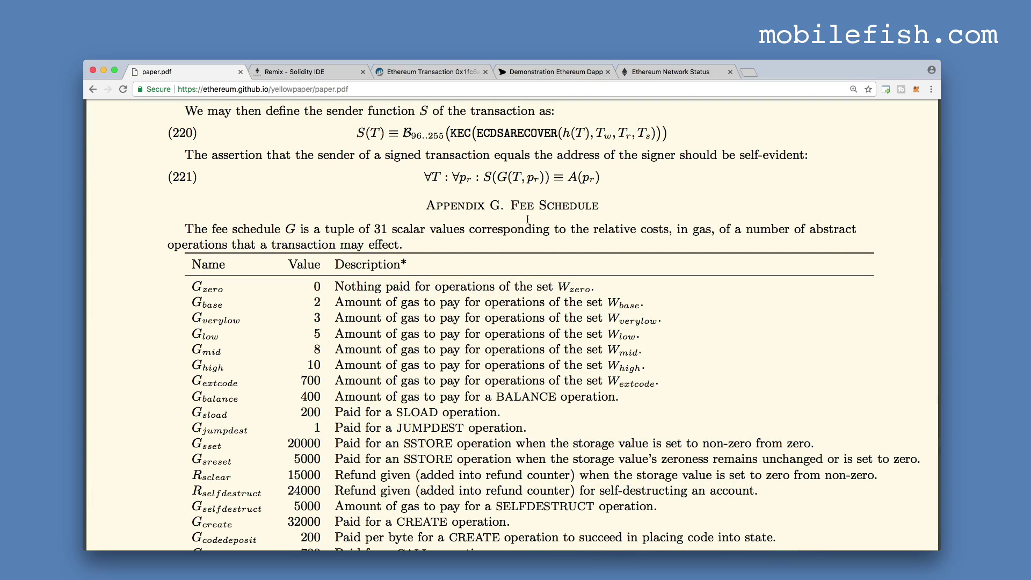
# - Examine the Fee Schedule table in the Ethereum yellow paper, marking the gas cost of the SHA3 operation
pyautogui.scroll(-10, 491, 246)
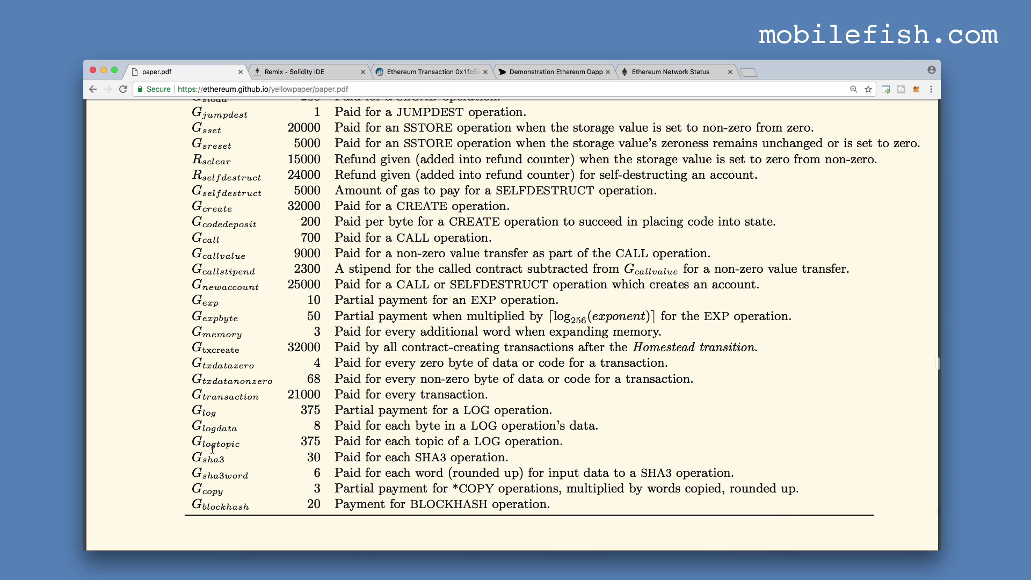
pyautogui.moveTo(202, 460); pyautogui.dragTo(225, 461)
pyautogui.moveTo(307, 458); pyautogui.dragTo(317, 458)
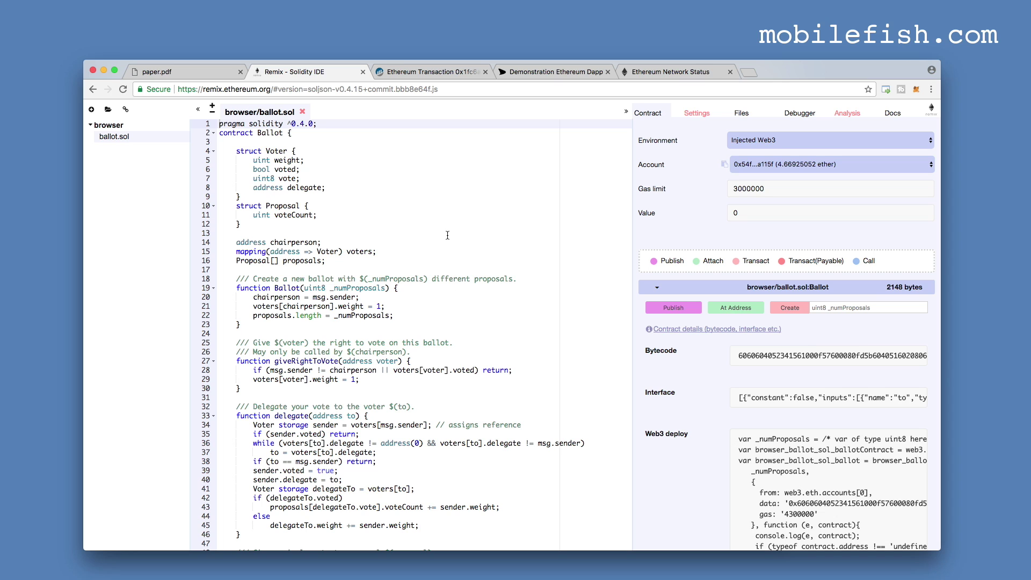
# - In Remix, examine the Ballot contract's compiled details, including gas estimates, opcodes and assembly
pyautogui.scroll(-6, 691, 435)
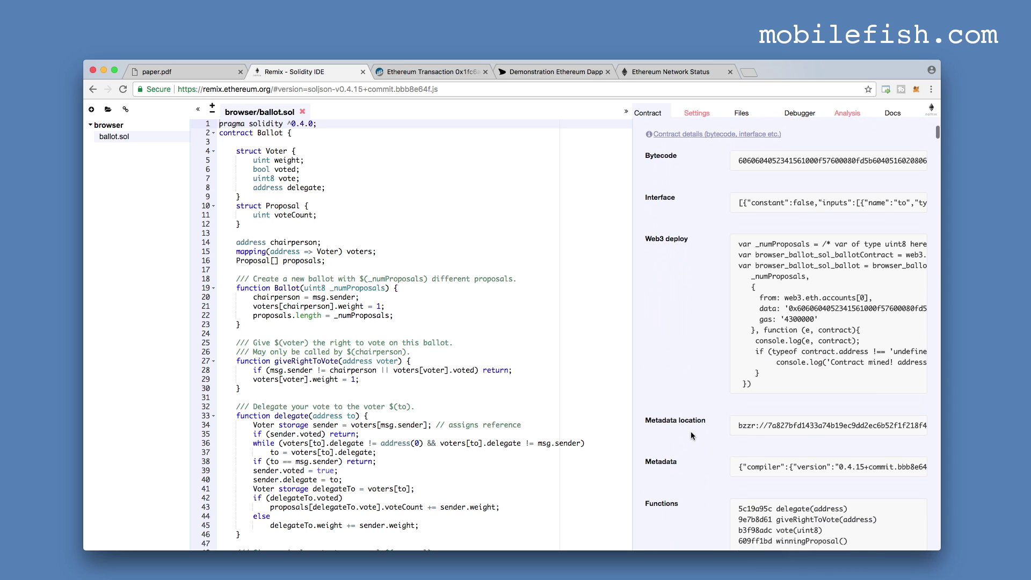
pyautogui.scroll(-5, 692, 436)
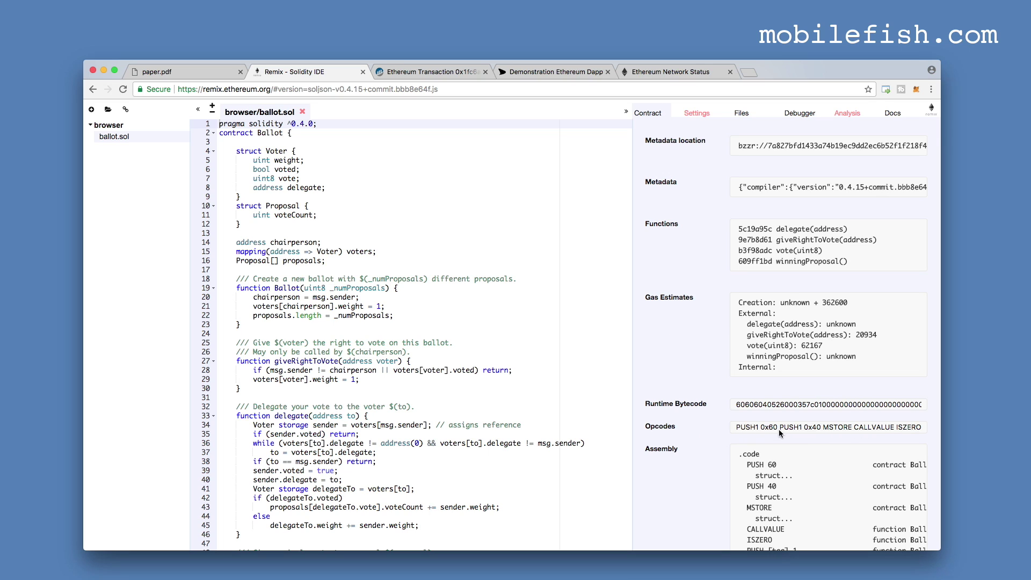
pyautogui.scroll(15, 799, 432)
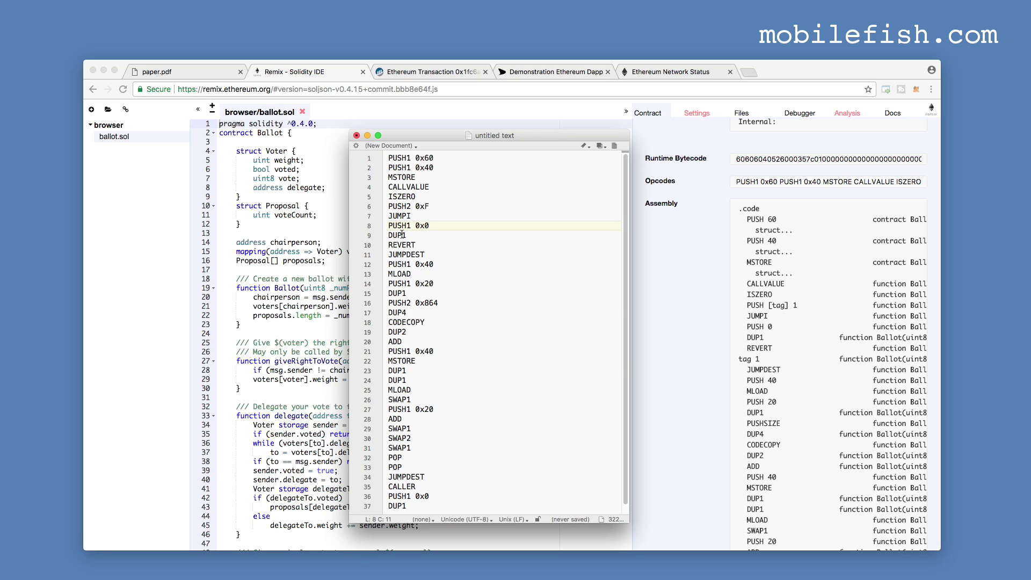
# - Highlight the condition line and the voter weight assignment inside the giveRightToVote function of ballot.sol
pyautogui.click(237, 354)
pyautogui.moveTo(237, 358); pyautogui.dragTo(512, 370)
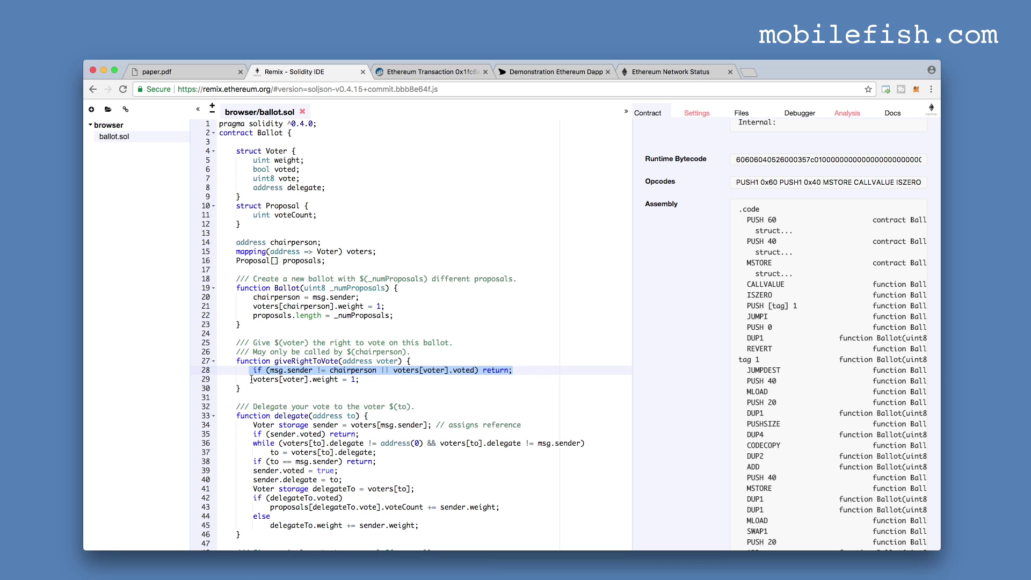
pyautogui.moveTo(251, 379); pyautogui.dragTo(371, 380)
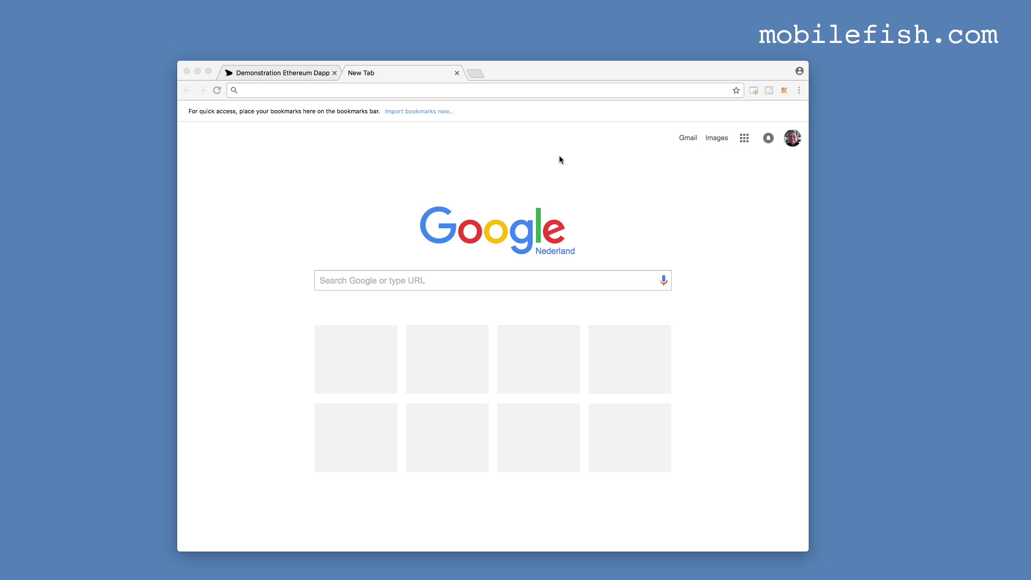
# - Unlock the MetaMask wallet by entering the account password
pyautogui.click(784, 91)
pyautogui.write('••••••••••')
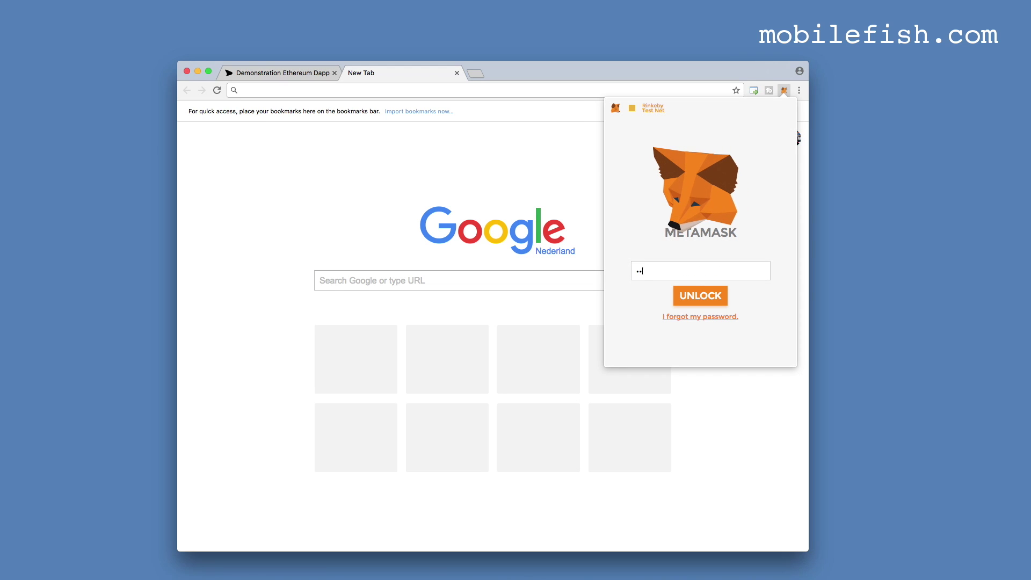
pyautogui.write('•')
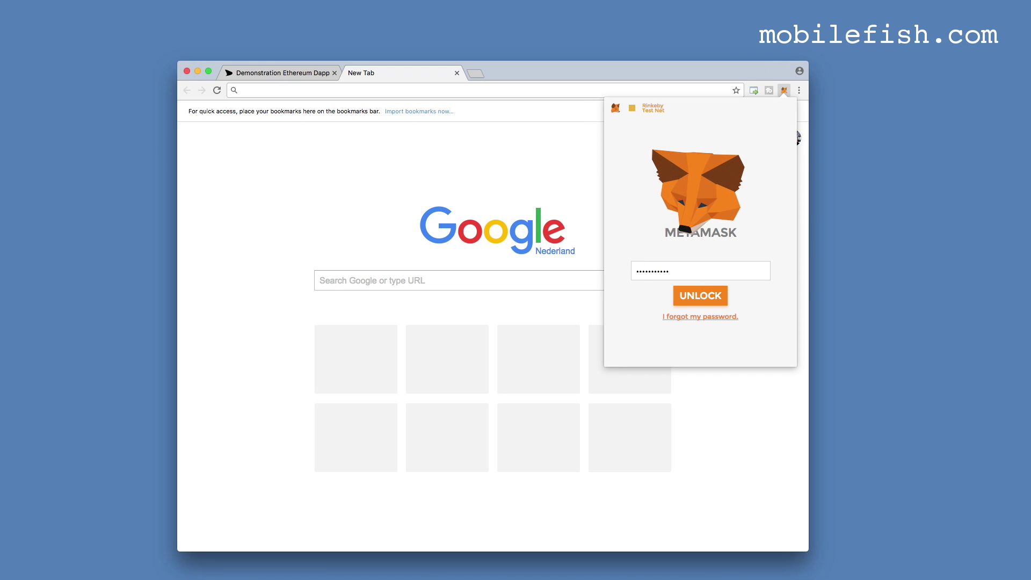
pyautogui.click(710, 302)
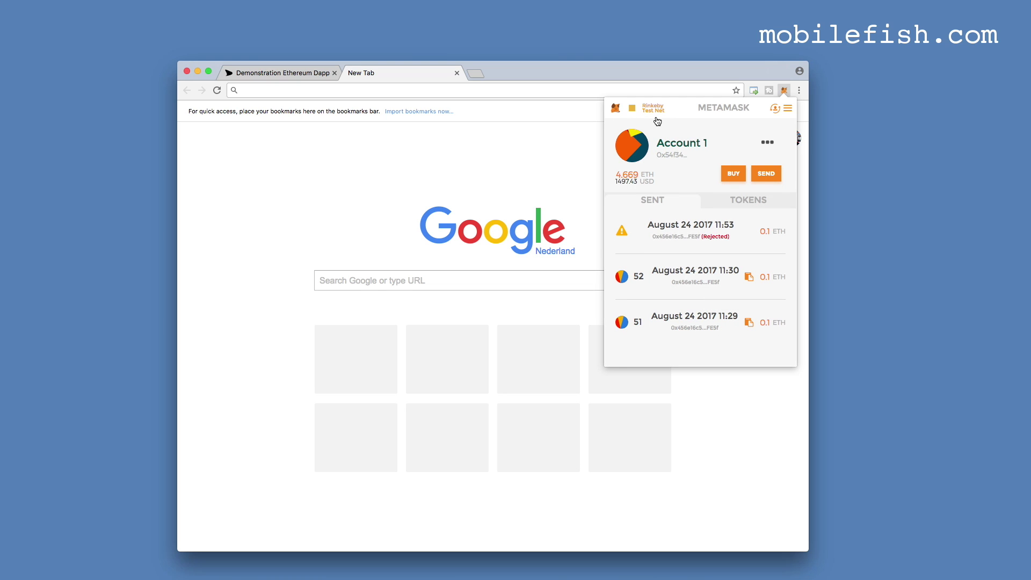
# - Prepare a transaction sending 0.1 ETH from Account 1 to Account 2 in MetaMask
pyautogui.moveTo(686, 145)
pyautogui.click(771, 174)
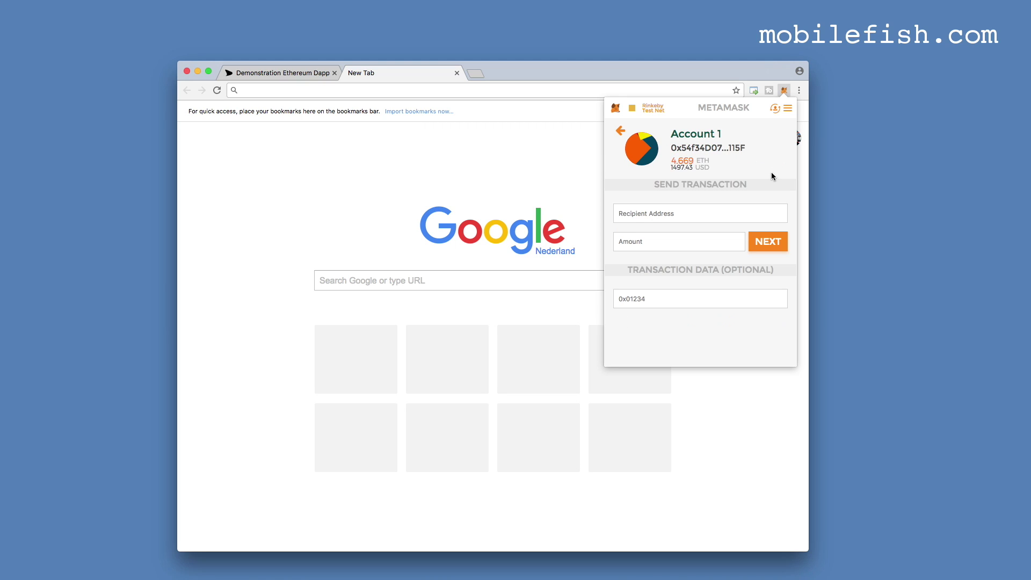
pyautogui.click(772, 216)
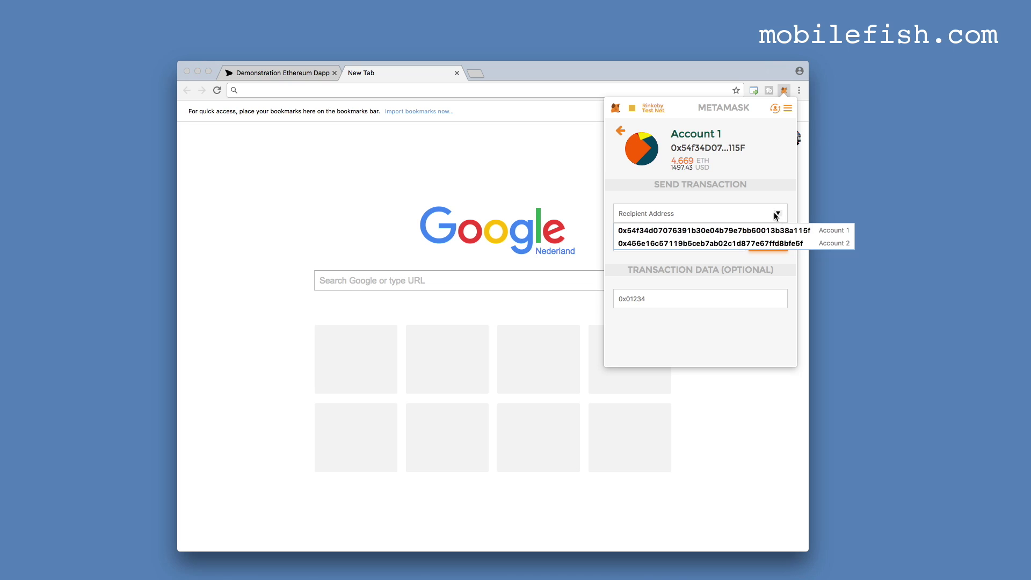
pyautogui.click(830, 243)
pyautogui.click(663, 245)
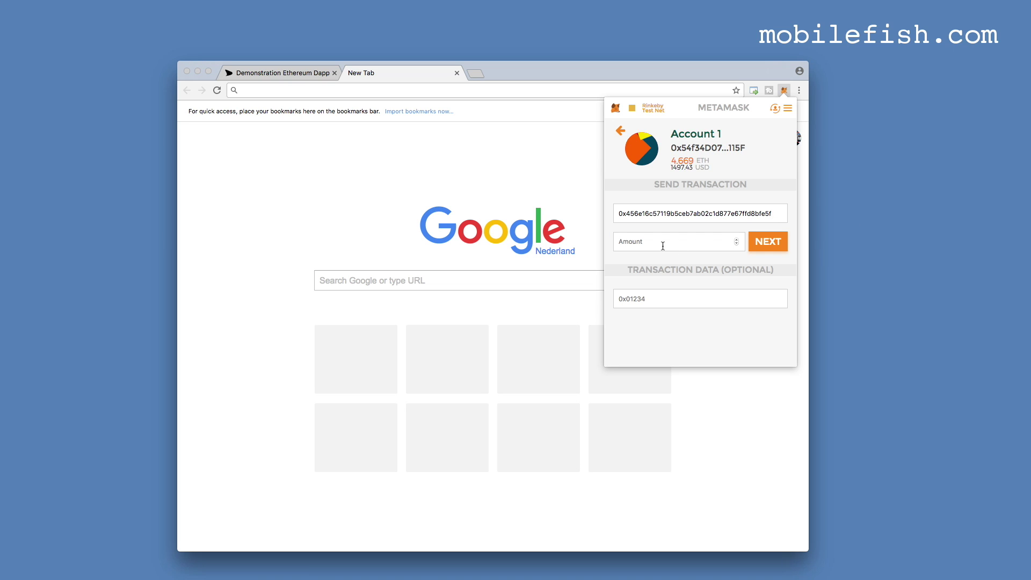
pyautogui.write('0.1')
pyautogui.click(773, 242)
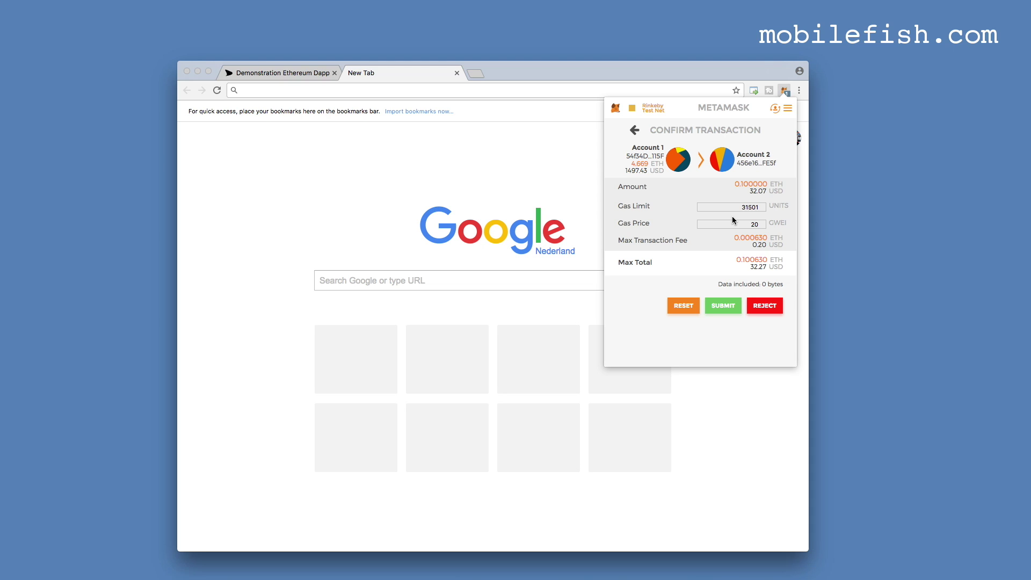
# - Set the transaction's gas limit to 21000 and submit it
pyautogui.doubleClick(736, 207)
pyautogui.write('2')
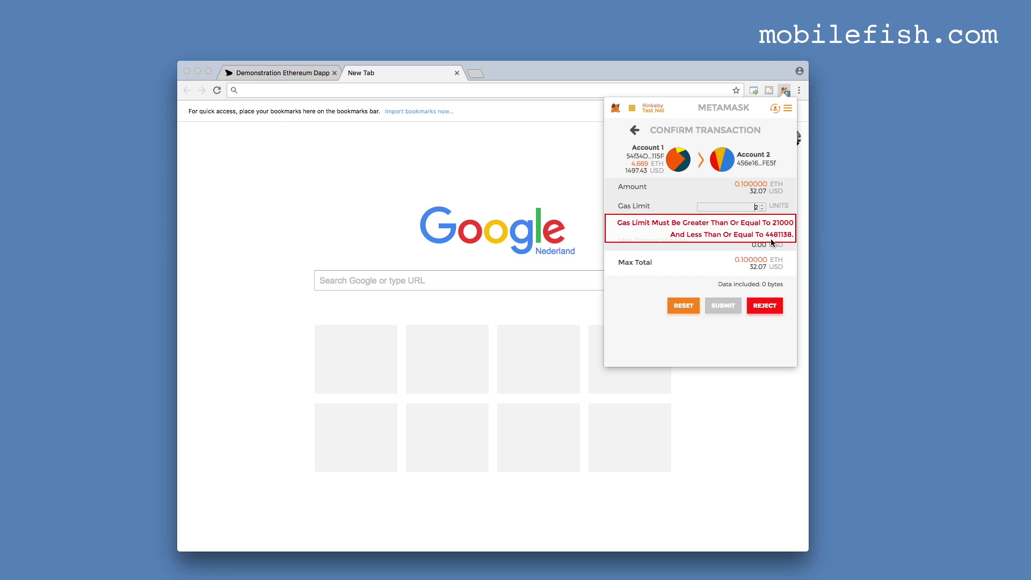
pyautogui.doubleClick(757, 207)
pyautogui.write('21000')
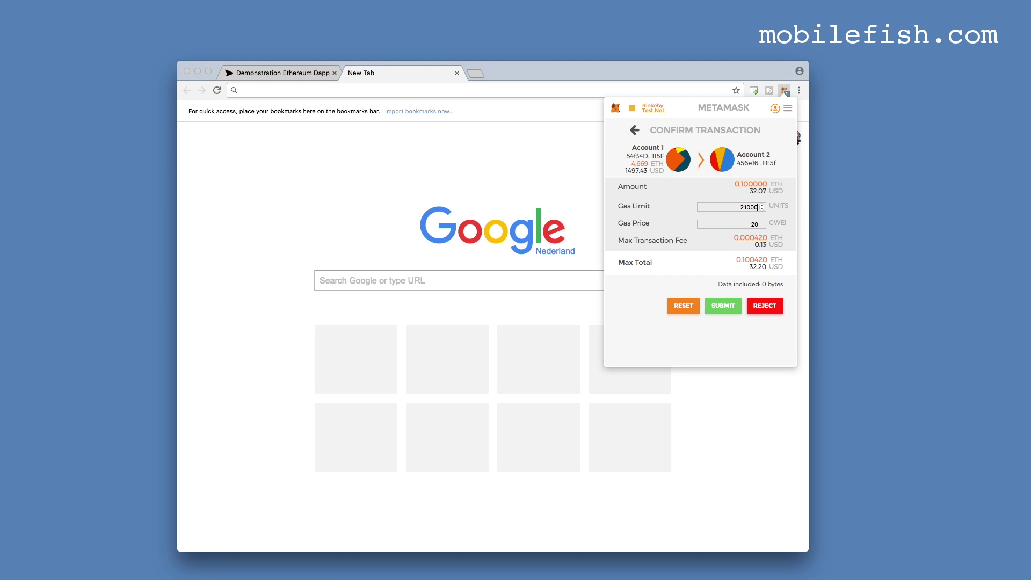
pyautogui.click(725, 307)
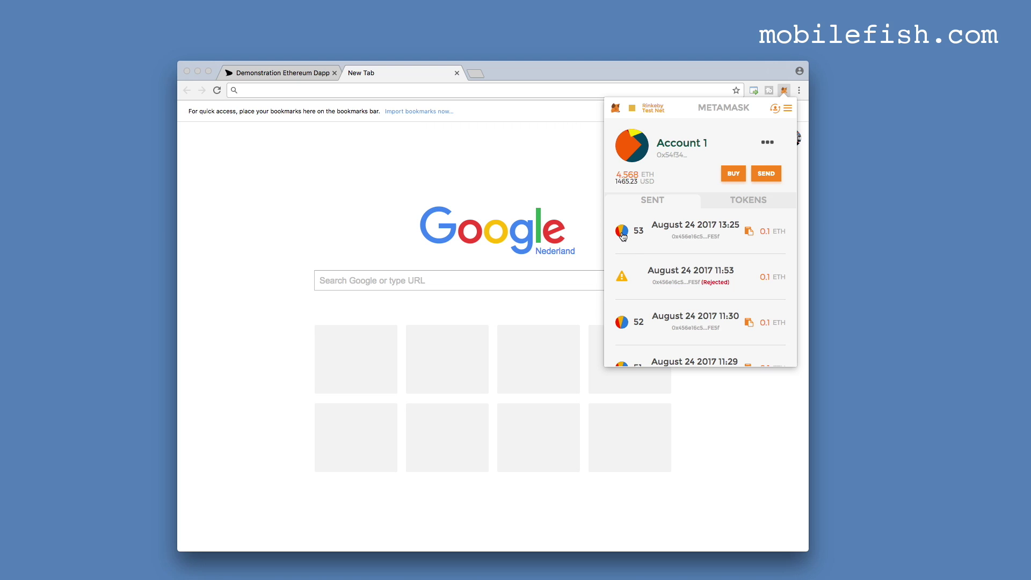
# - Open the newest sent transaction on Etherscan and examine its gas limit and gas used
pyautogui.click(623, 236)
pyautogui.moveTo(376, 391); pyautogui.dragTo(395, 392)
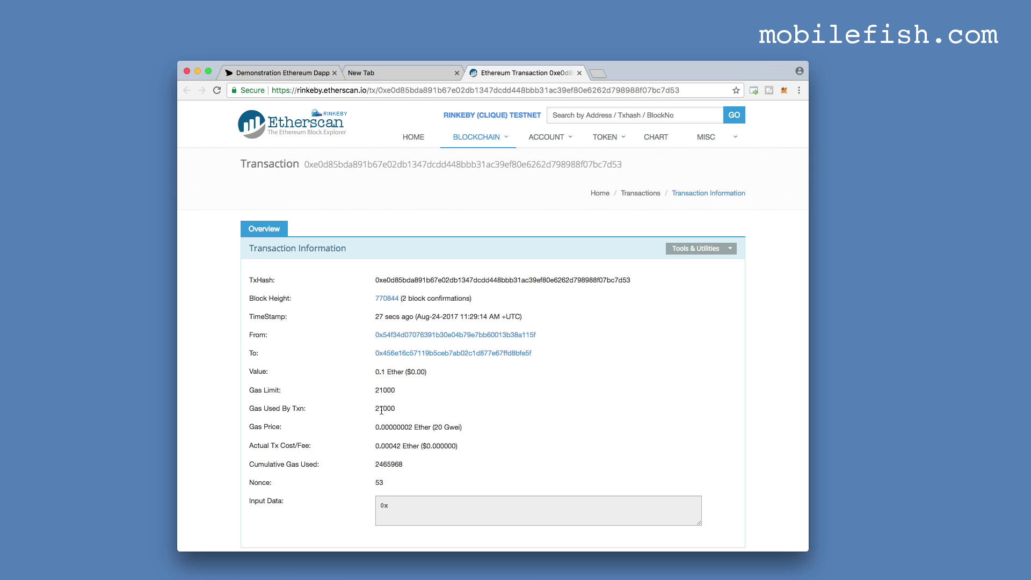
pyautogui.moveTo(375, 409); pyautogui.dragTo(398, 408)
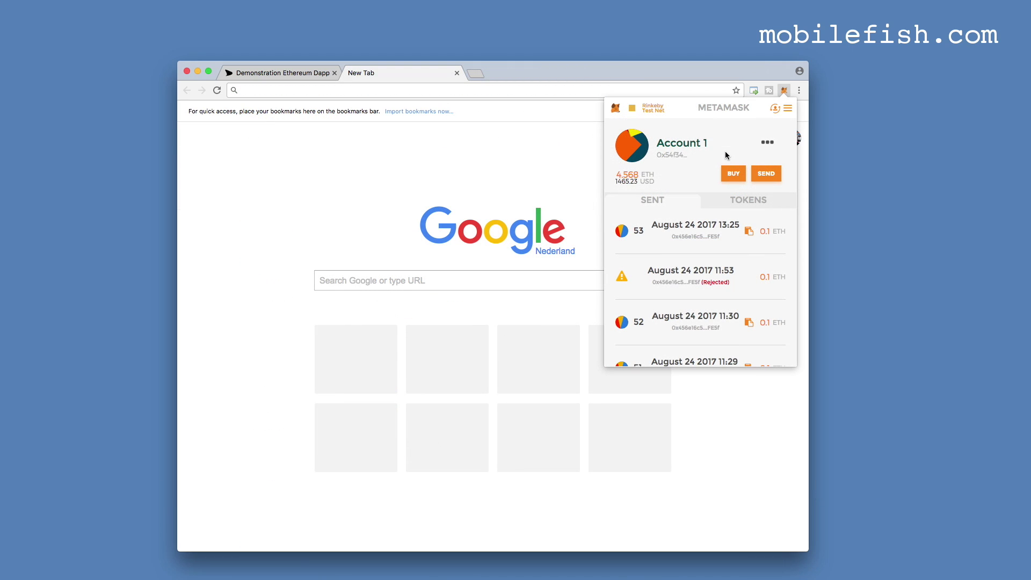
# - Send another 0.1 ETH to Account 2 with the suggested gas limit and open that transaction's details
pyautogui.click(766, 174)
pyautogui.click(778, 213)
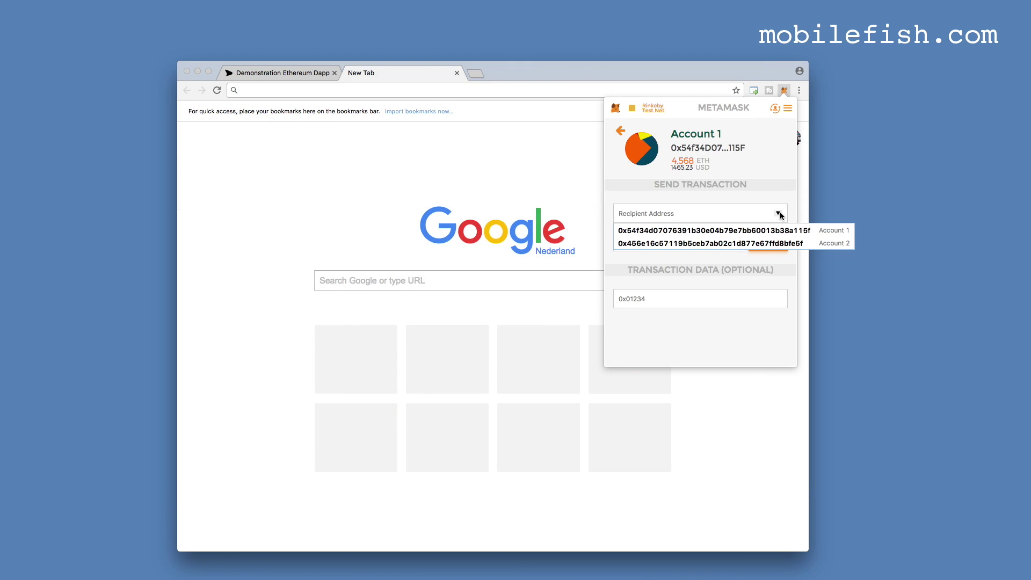
pyautogui.click(778, 244)
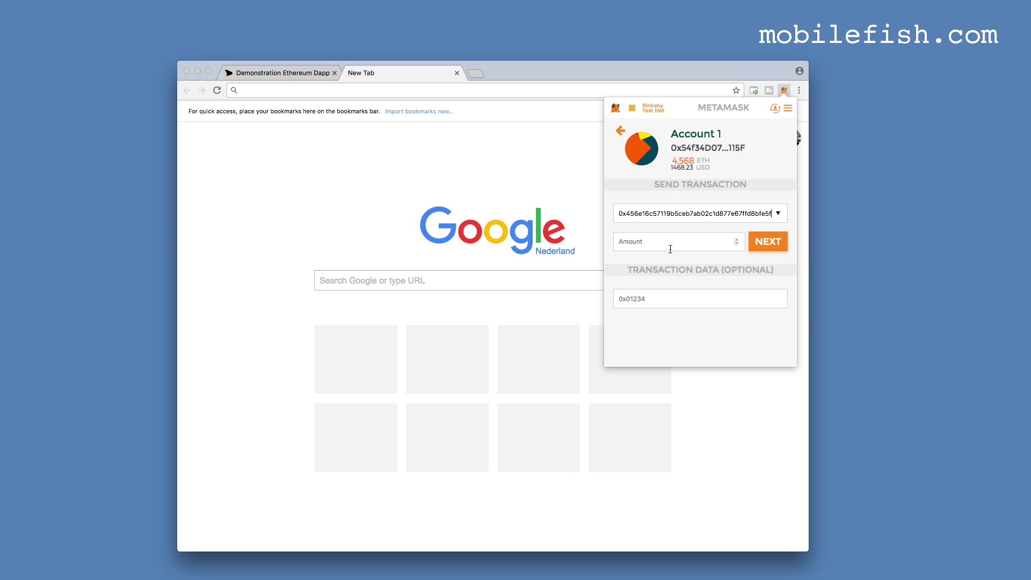
pyautogui.click(631, 242)
pyautogui.write('0.1')
pyautogui.click(767, 241)
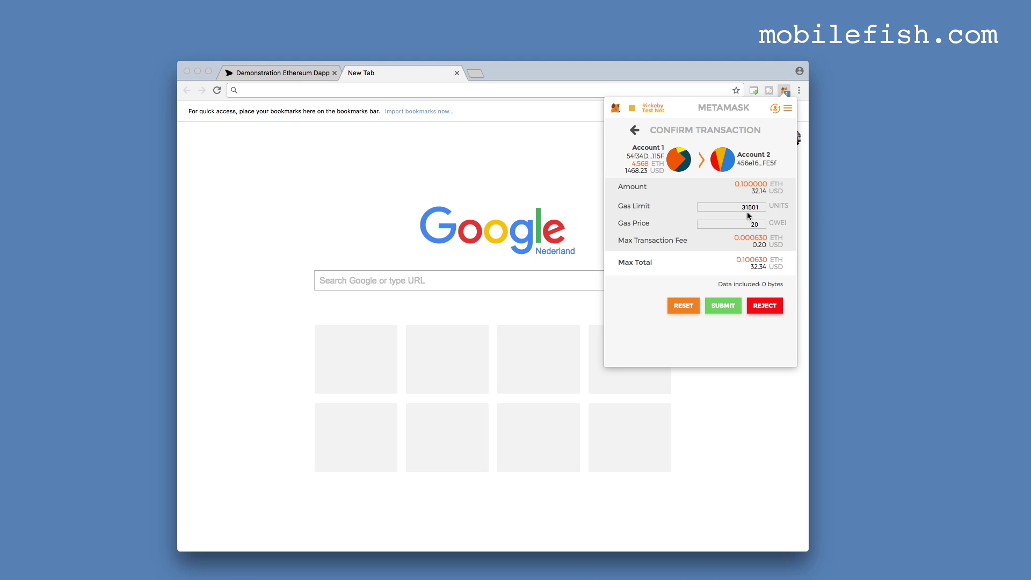
pyautogui.click(722, 305)
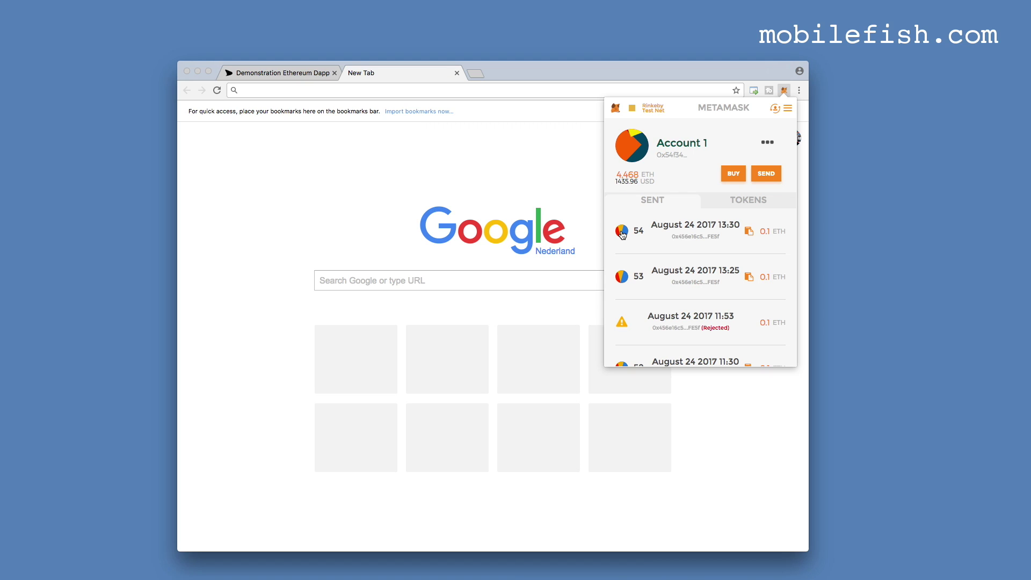
pyautogui.click(622, 234)
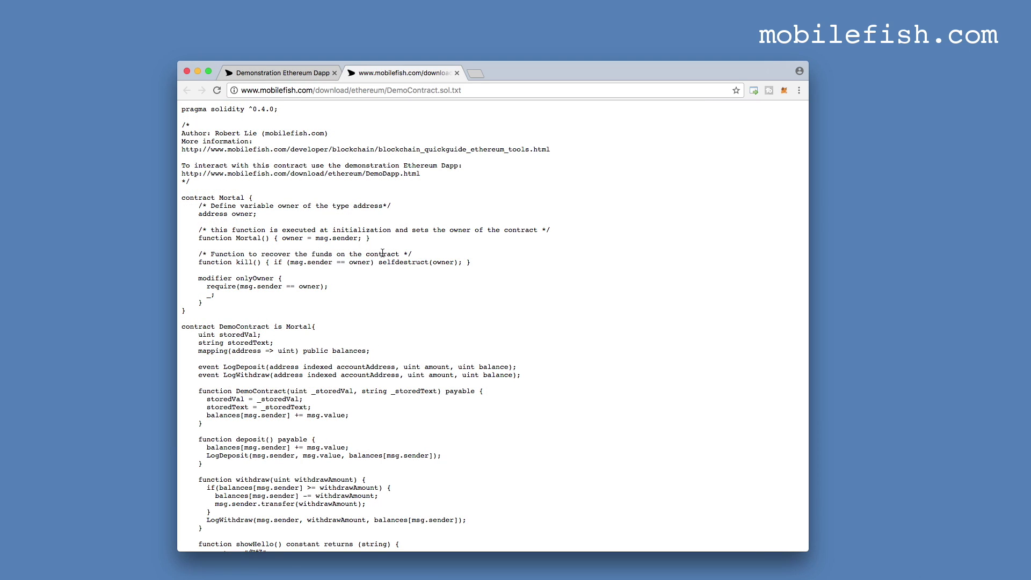
# - Find and highlight the setStoredVal function in the DemoContract.sol source
pyautogui.scroll(-5, 382, 252)
pyautogui.moveTo(198, 387); pyautogui.dragTo(204, 407)
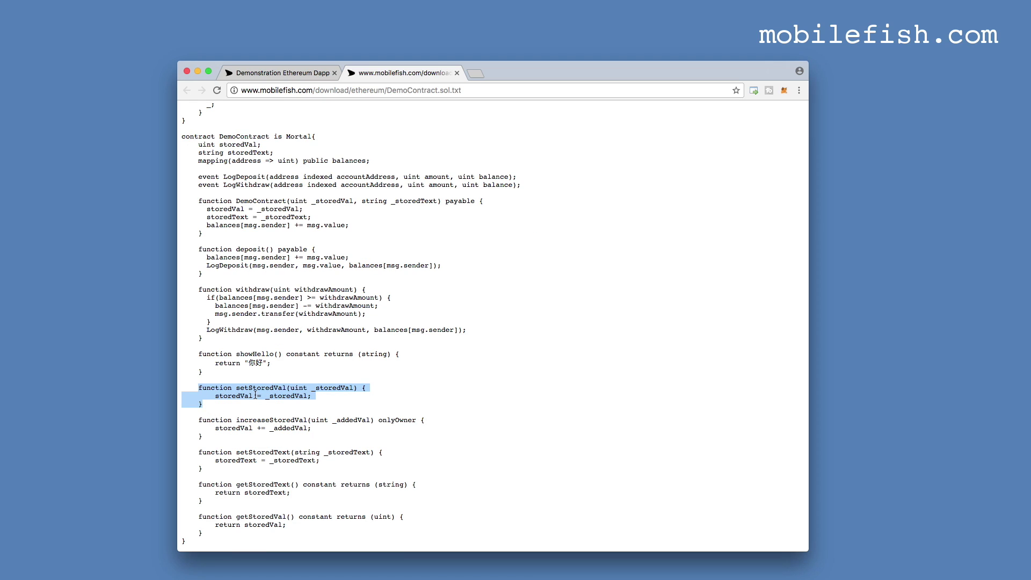
pyautogui.moveTo(198, 387); pyautogui.dragTo(202, 409)
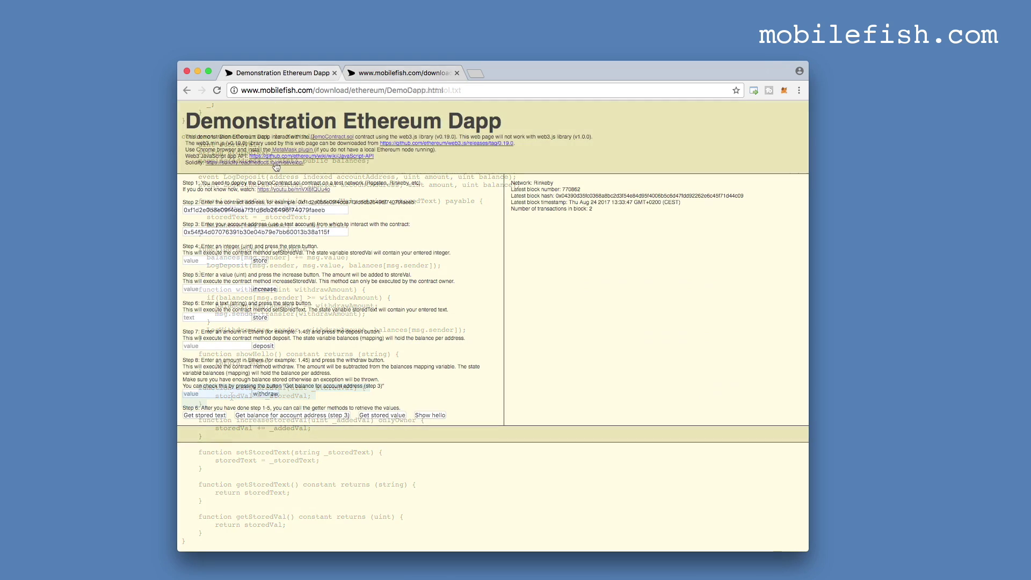
# - In the Demonstration Ethereum Dapp, store the integer 1 through setStoredVal and submit the transaction with the suggested gas limit
pyautogui.click(203, 260)
pyautogui.write('1')
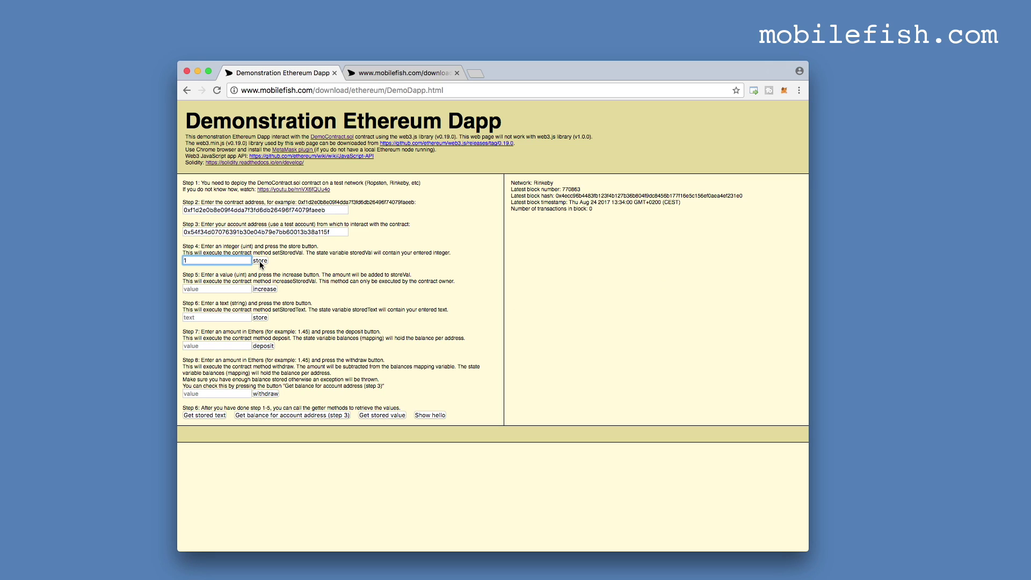
pyautogui.click(261, 261)
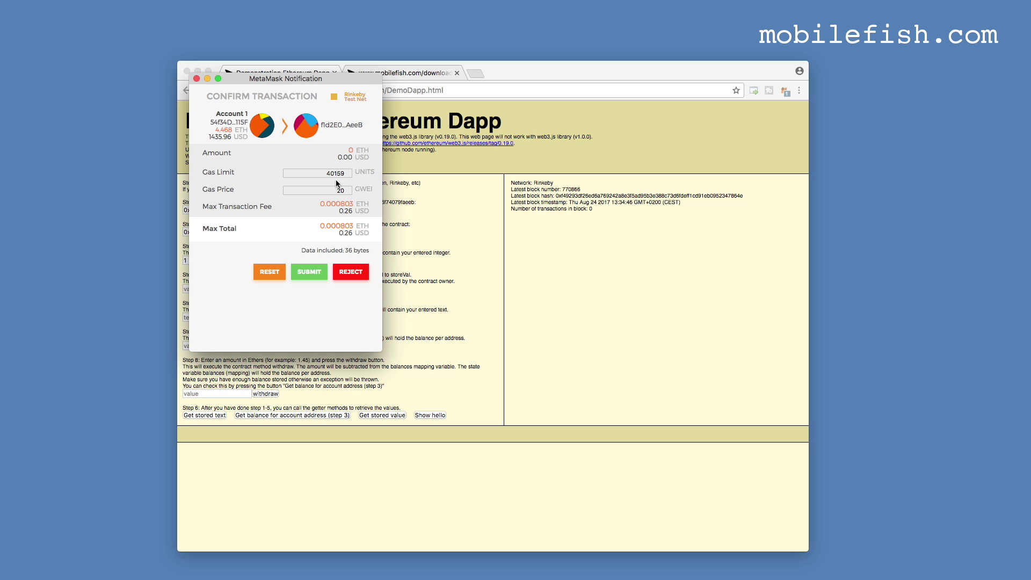
pyautogui.click(314, 273)
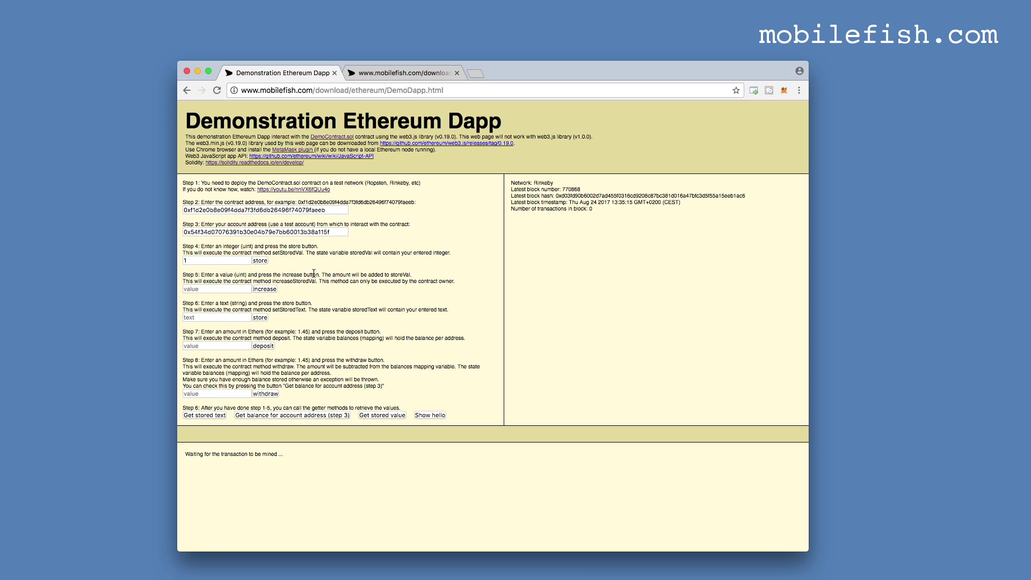
# - Open the setStoredVal transaction on Etherscan from MetaMask and examine its gas limit and gas used
pyautogui.click(784, 90)
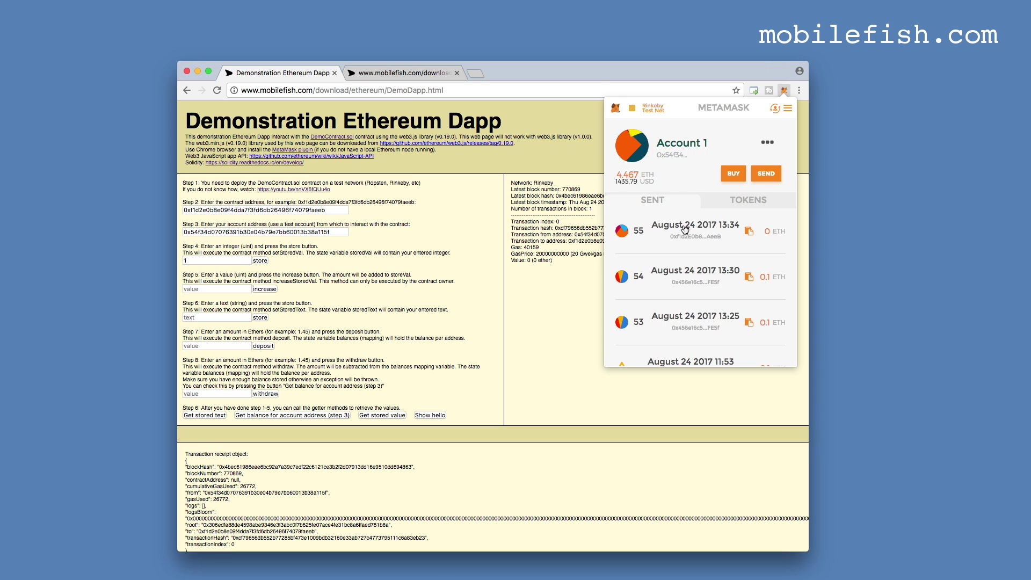
pyautogui.click(621, 232)
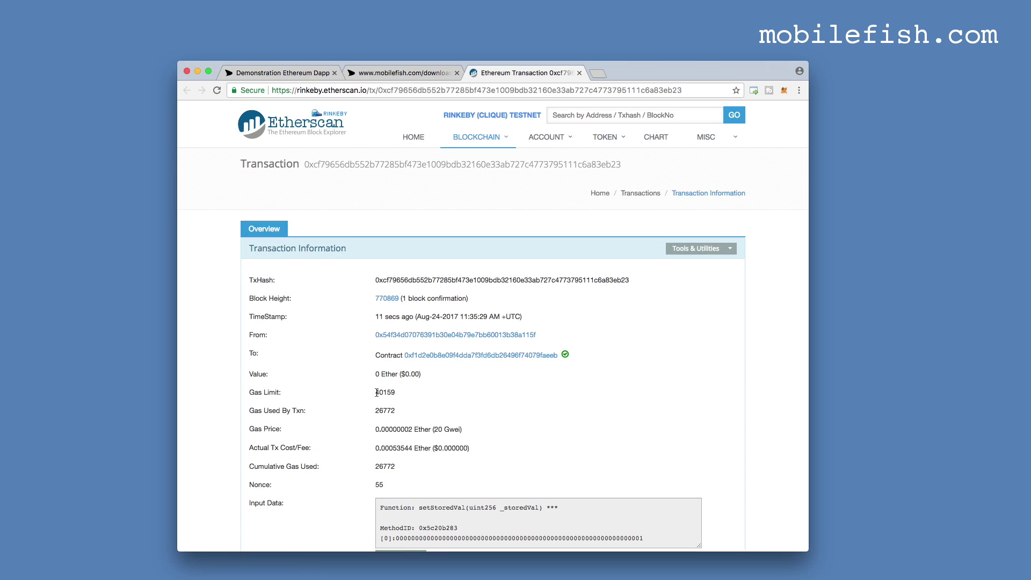
pyautogui.moveTo(375, 393); pyautogui.dragTo(396, 396)
pyautogui.doubleClick(403, 411)
pyautogui.click(401, 412)
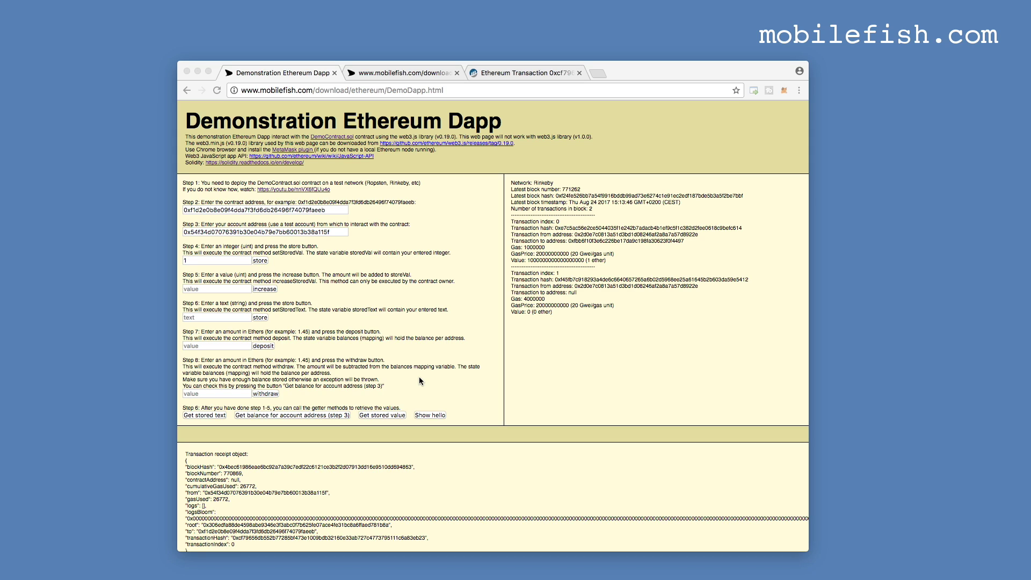
# - Retrieve the stored value, then store the integer 5 through setStoredVal and submit the transaction with a gas limit of 25000
pyautogui.click(380, 416)
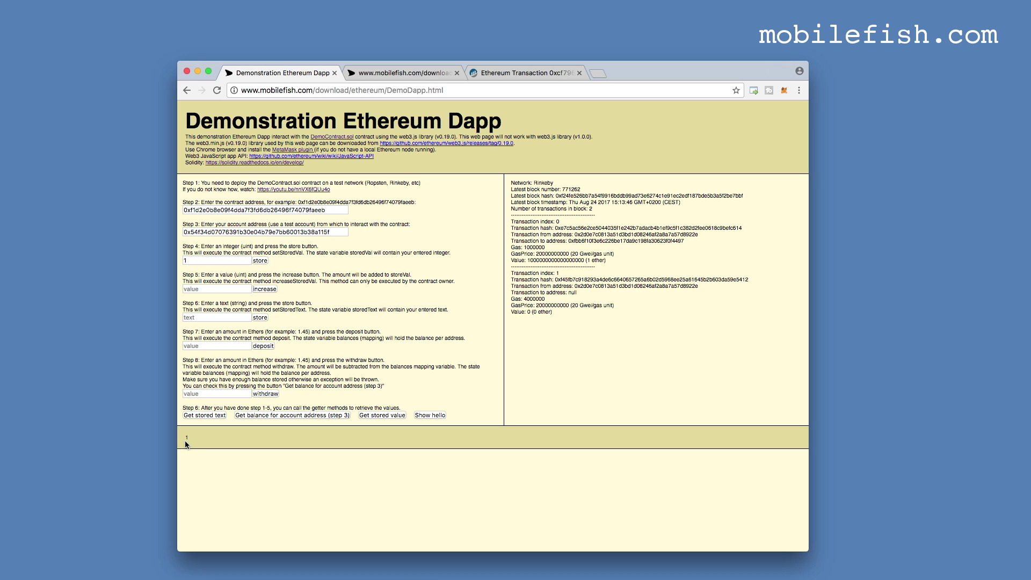
pyautogui.click(214, 260)
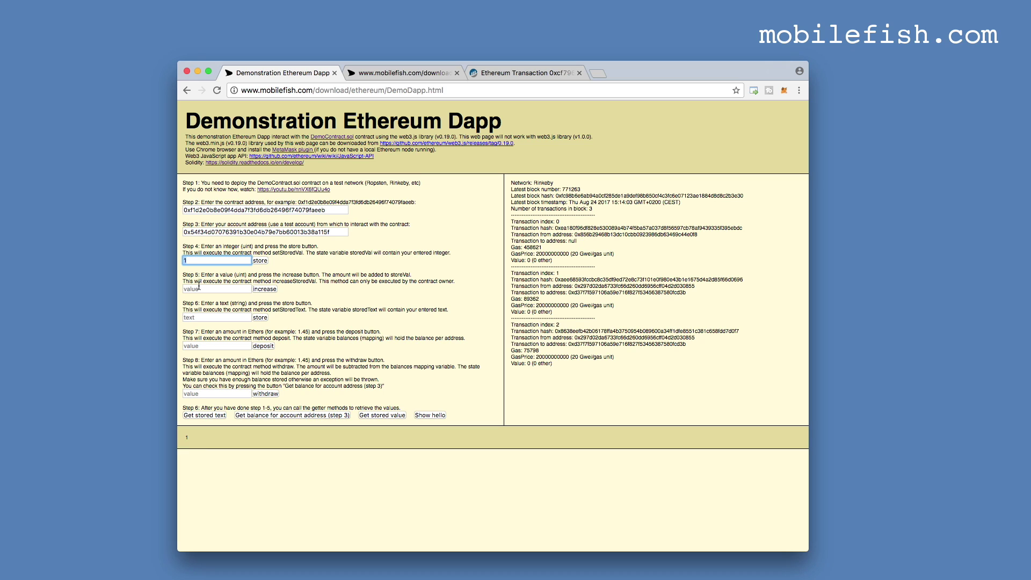
pyautogui.write('5')
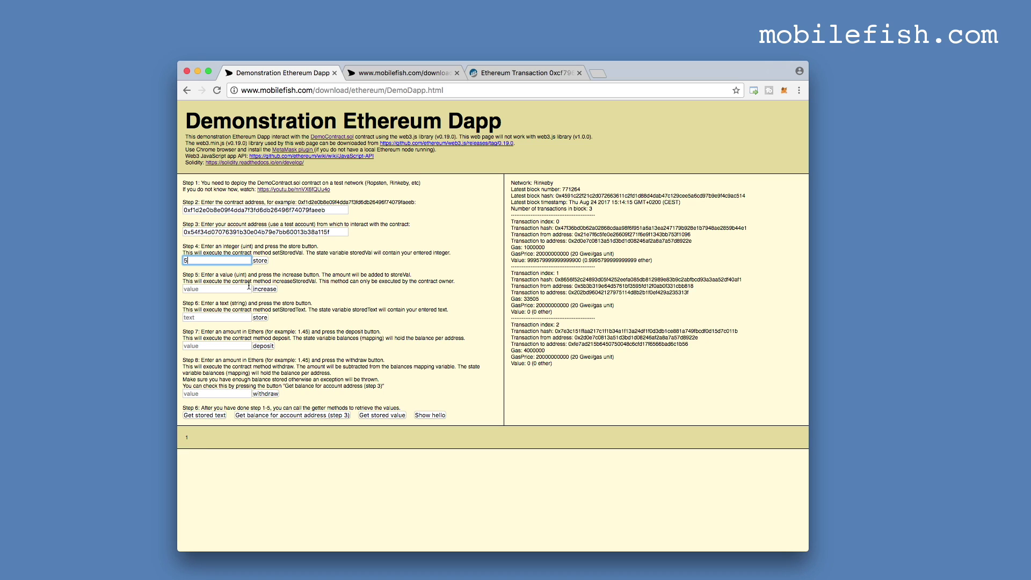
pyautogui.click(261, 261)
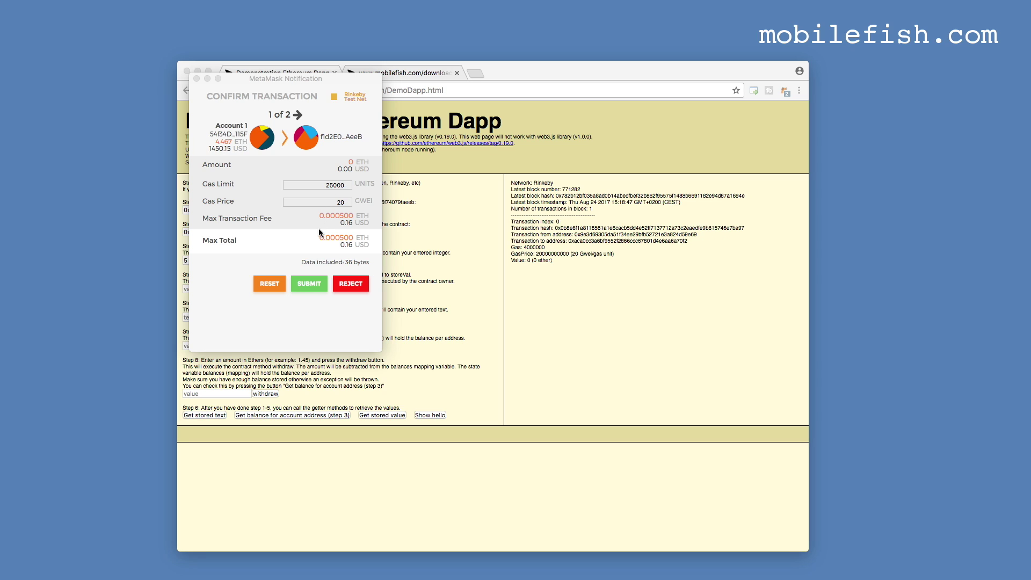
pyautogui.click(313, 283)
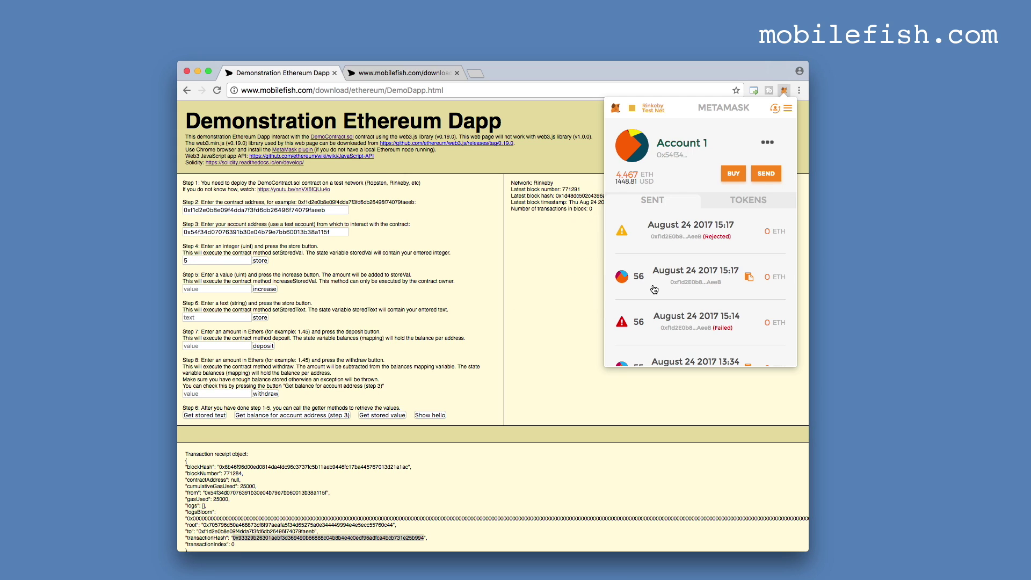
# - Examine the new setStoredVal transaction's gas limit and gas used on Etherscan, then retrieve the stored value in the Dapp again
pyautogui.click(647, 285)
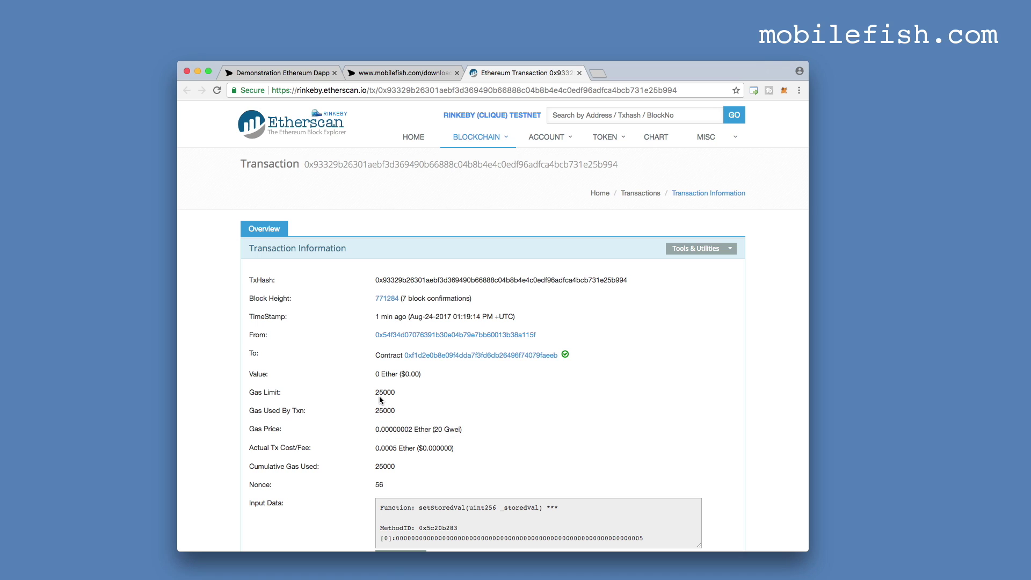
pyautogui.click(283, 73)
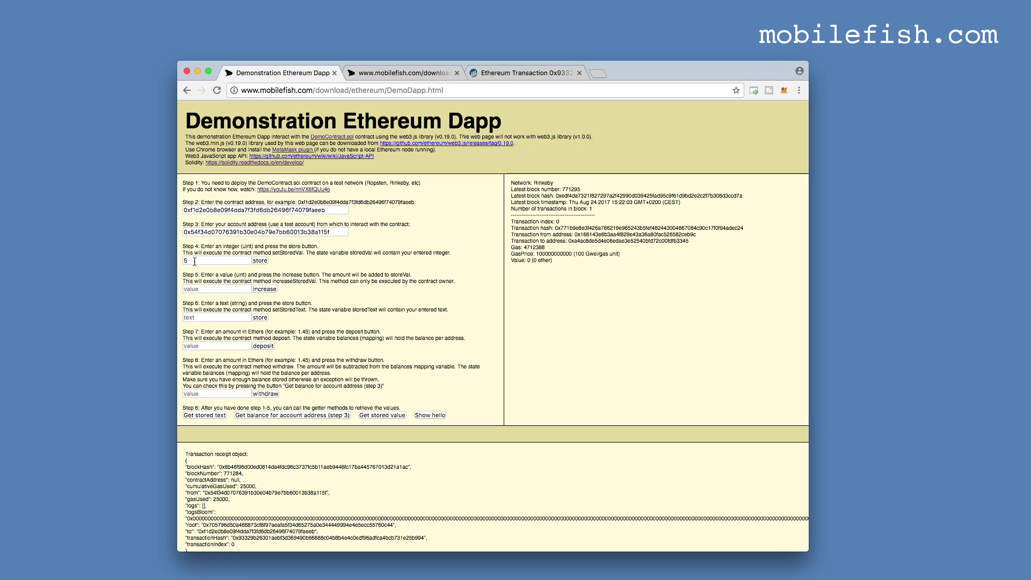
pyautogui.click(379, 416)
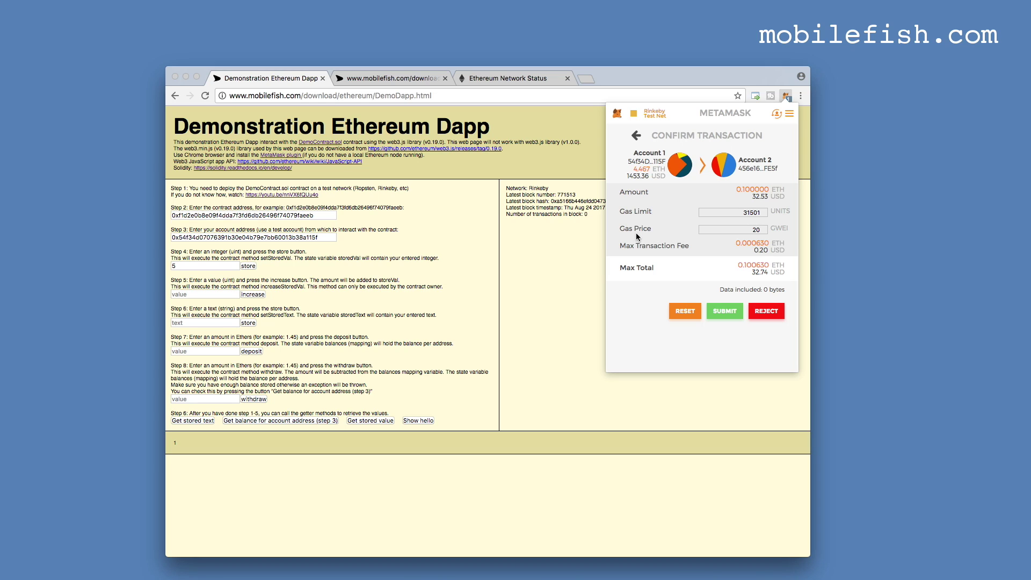
# - Lower the gas price of the pending 0.1 ETH transfer to Account 2 to 17 gwei
pyautogui.click(763, 231)
pyautogui.click(763, 231)
pyautogui.click(763, 228)
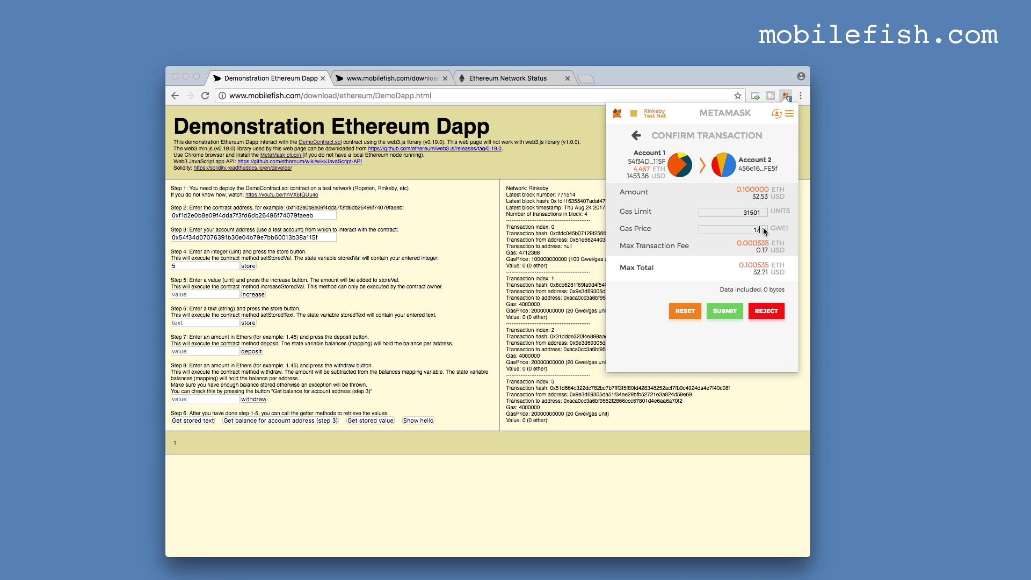
pyautogui.click(762, 229)
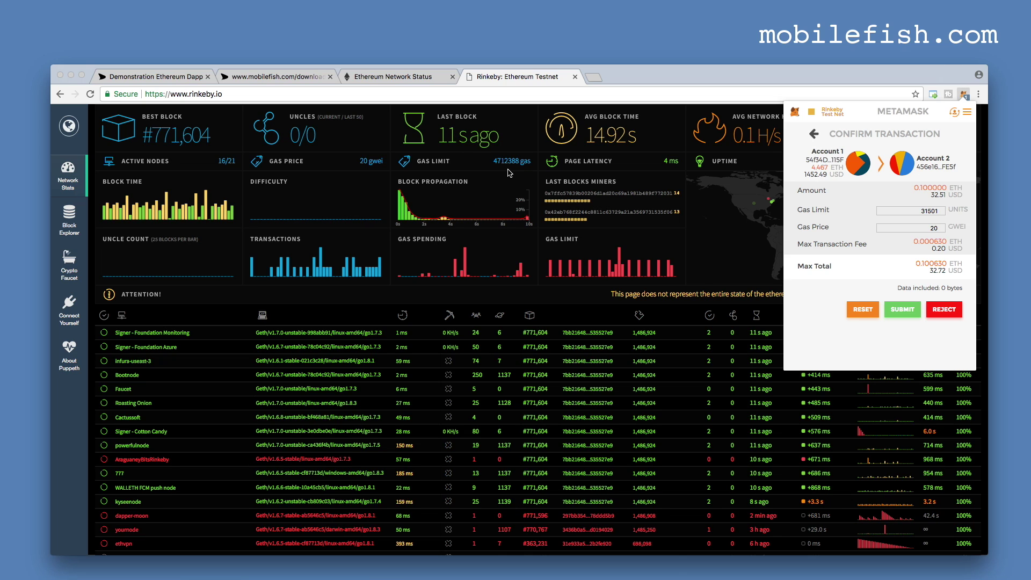
# - Try to set the gas limit of the pending 0.1 ETH transfer to Account 2 to 2 units
pyautogui.moveTo(880, 211); pyautogui.dragTo(958, 211)
pyautogui.write('2')
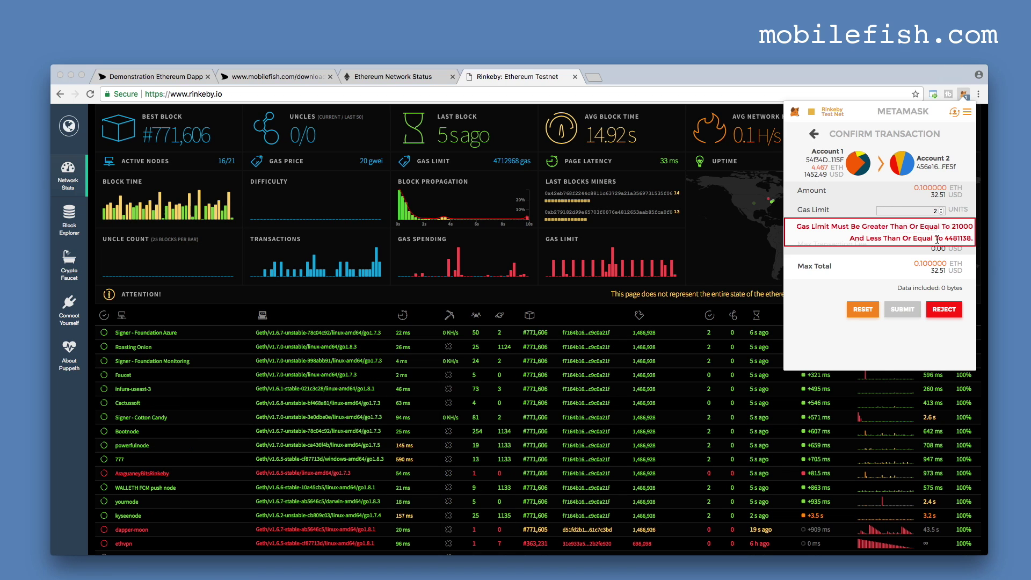